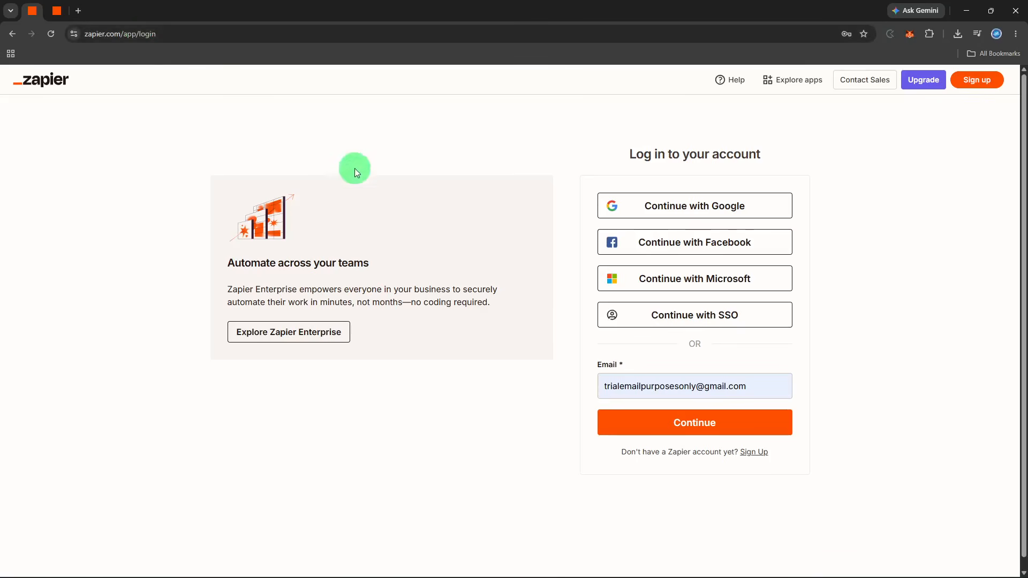
Step: Log in to the Zapier account with the filled-in e-mail and create a new Zap workflow
click(685, 432)
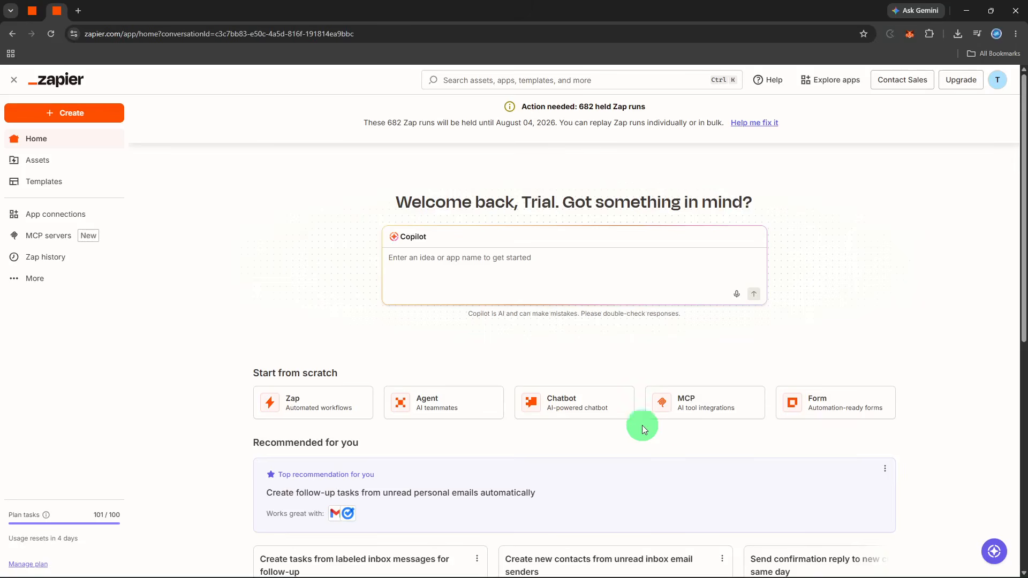
click(102, 114)
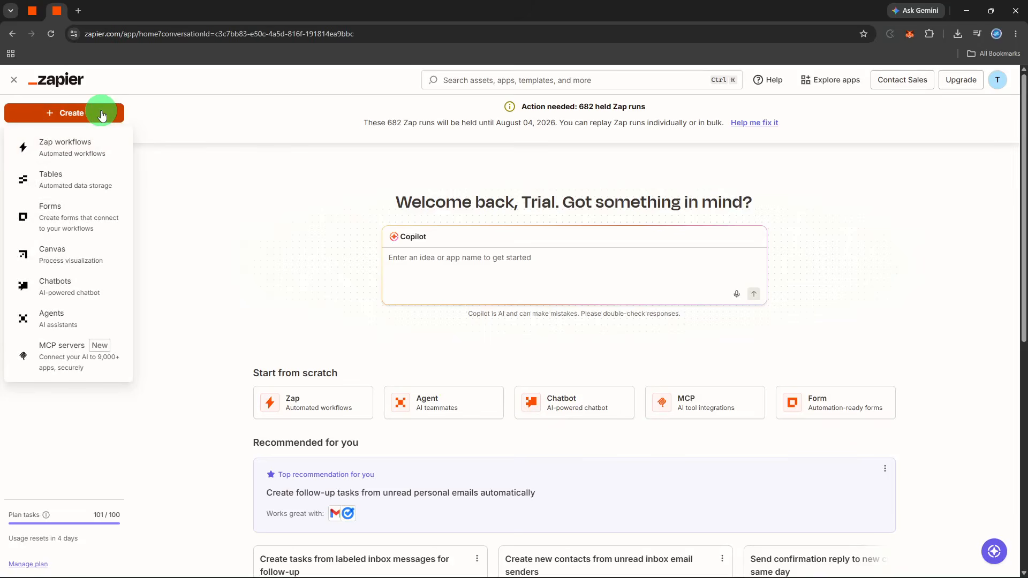
click(88, 140)
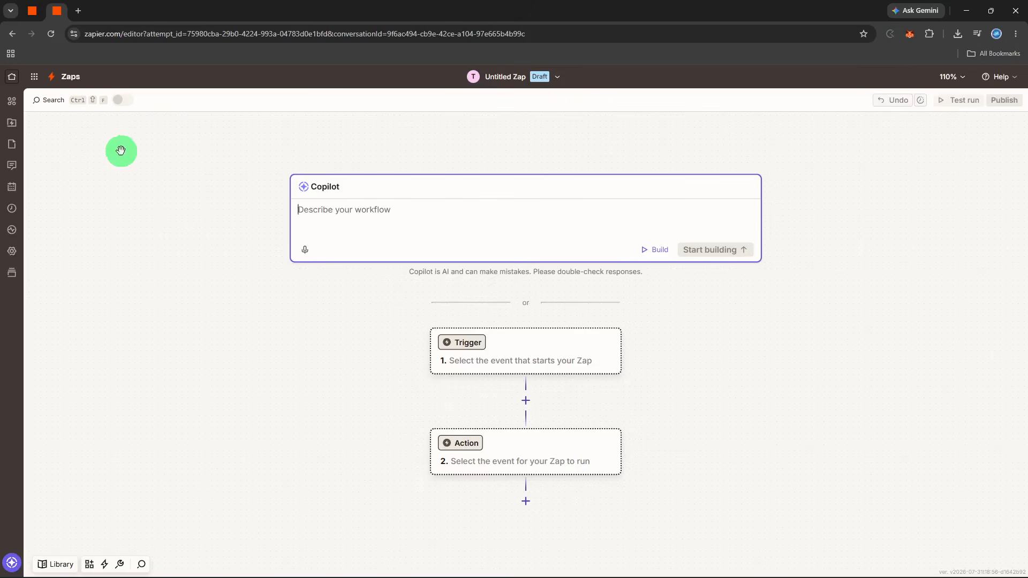
Step: Search for Asana and set it as the app for the Zap's trigger
click(453, 347)
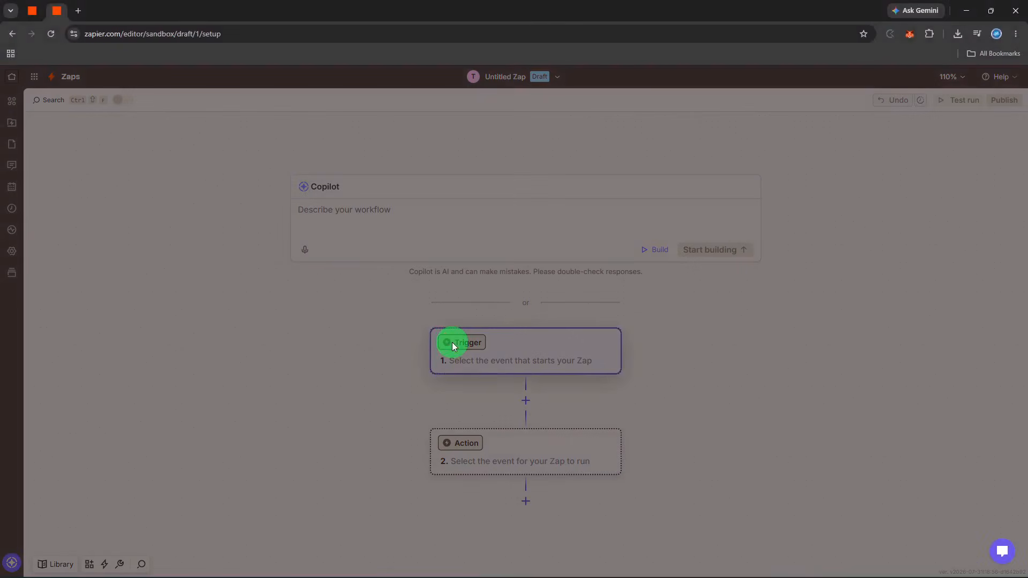
text(a)
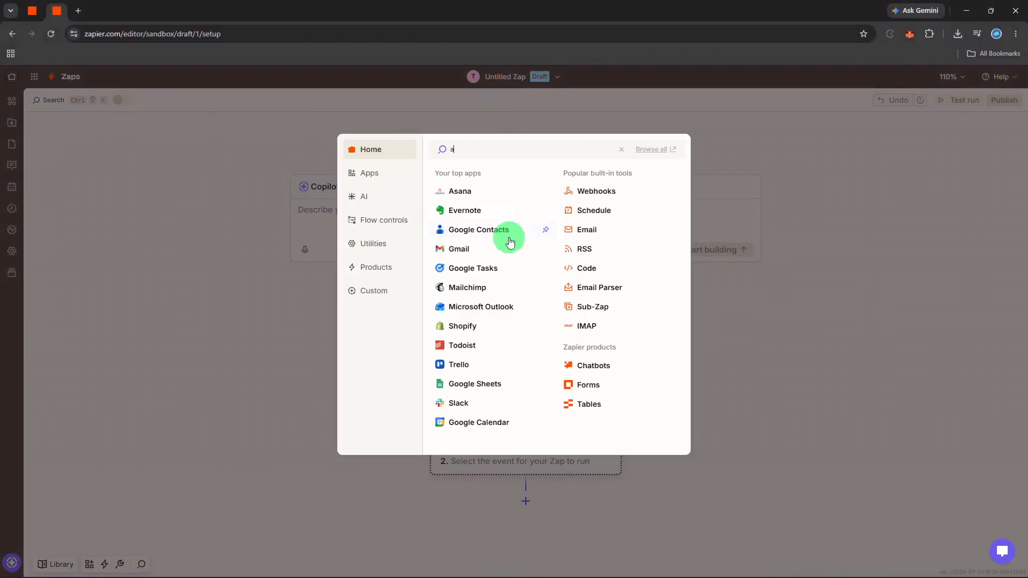
text(sana)
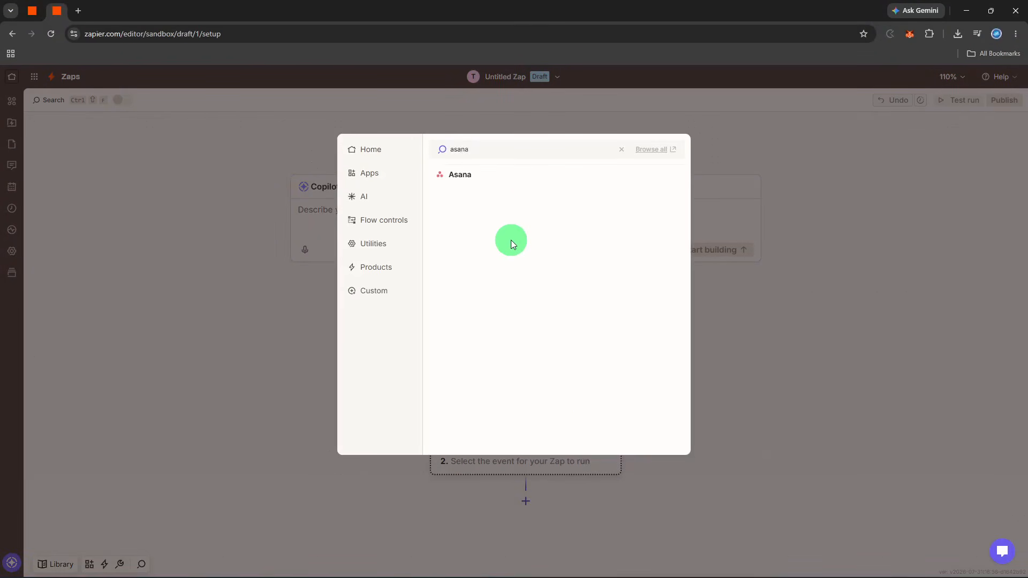
click(530, 179)
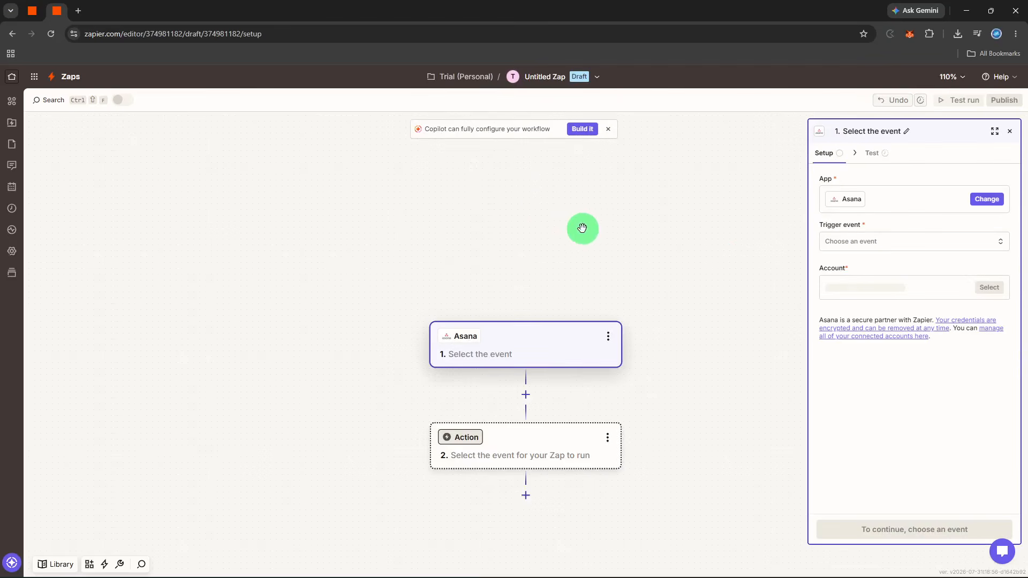
Step: Set the Asana trigger event to New Task
click(895, 248)
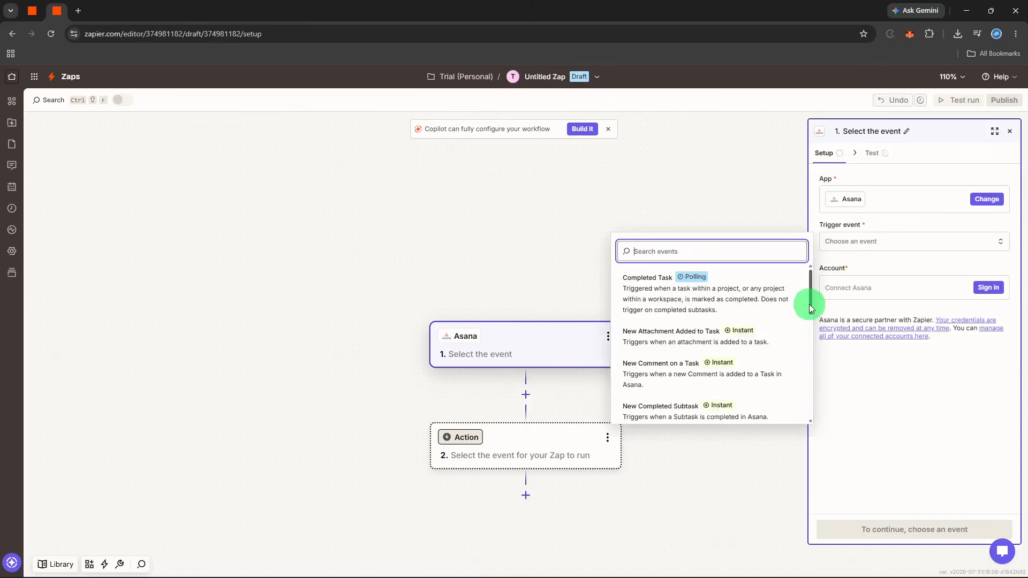
scroll(797, 305, down, 3)
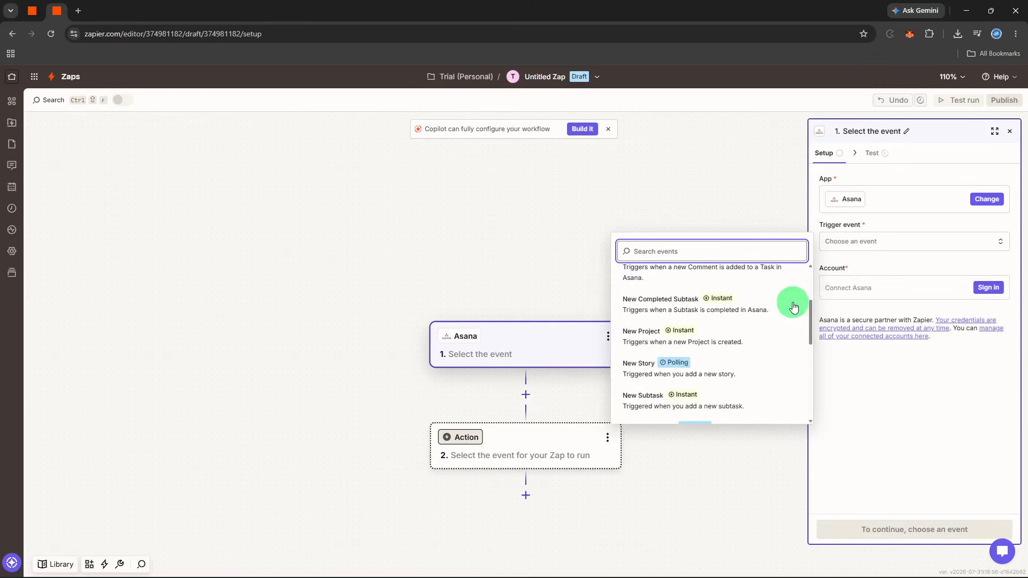
scroll(774, 322, down, 2)
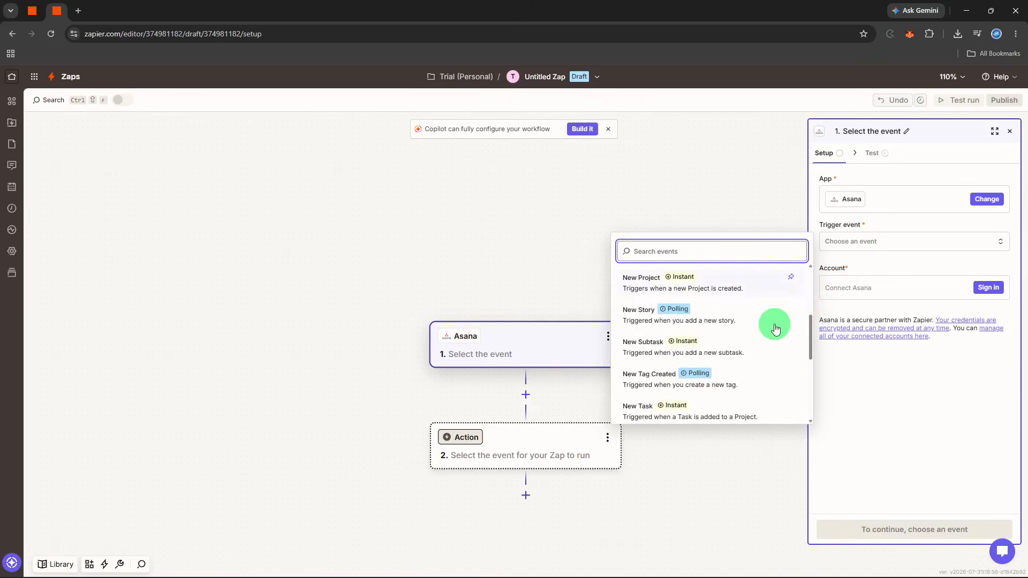
click(734, 405)
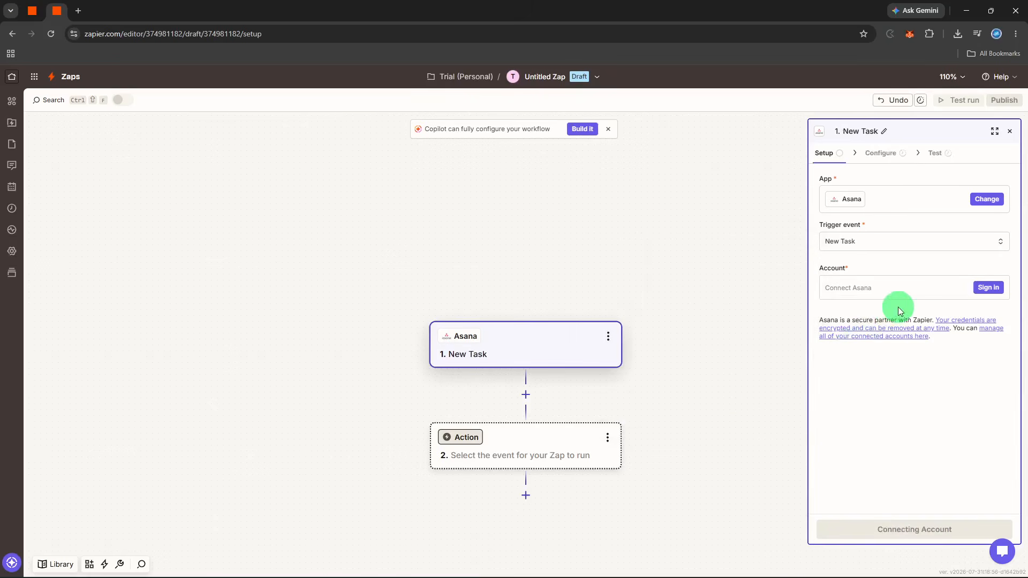
Step: Connect the Asana account to the trigger, allow Zapier access, and proceed to the trigger's configuration
click(979, 293)
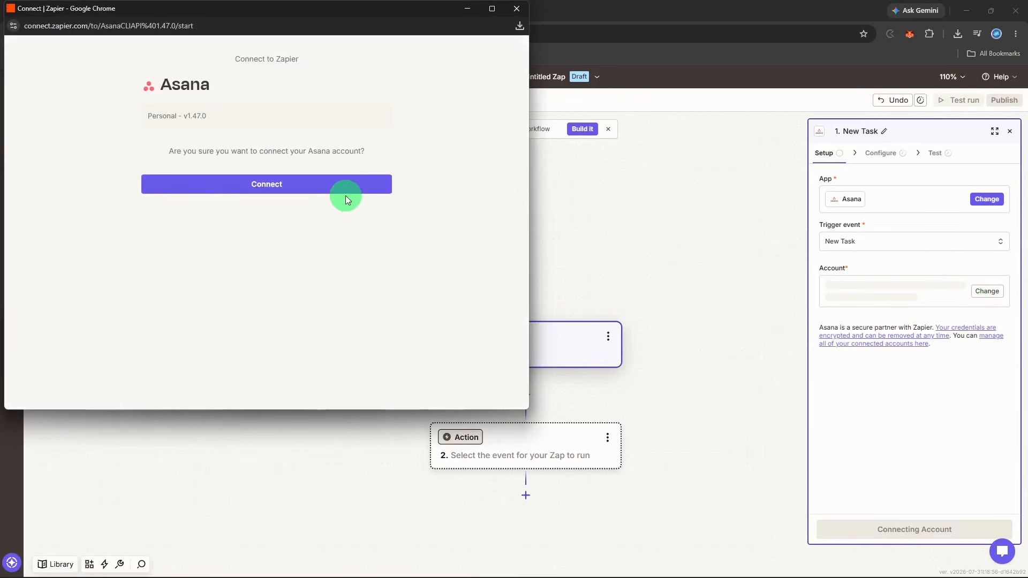
click(340, 191)
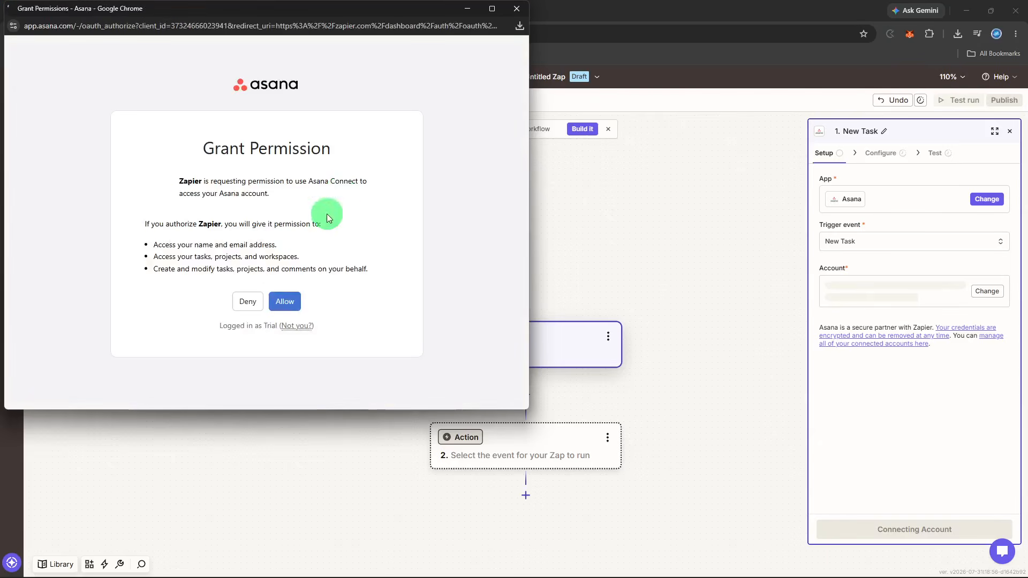
click(293, 299)
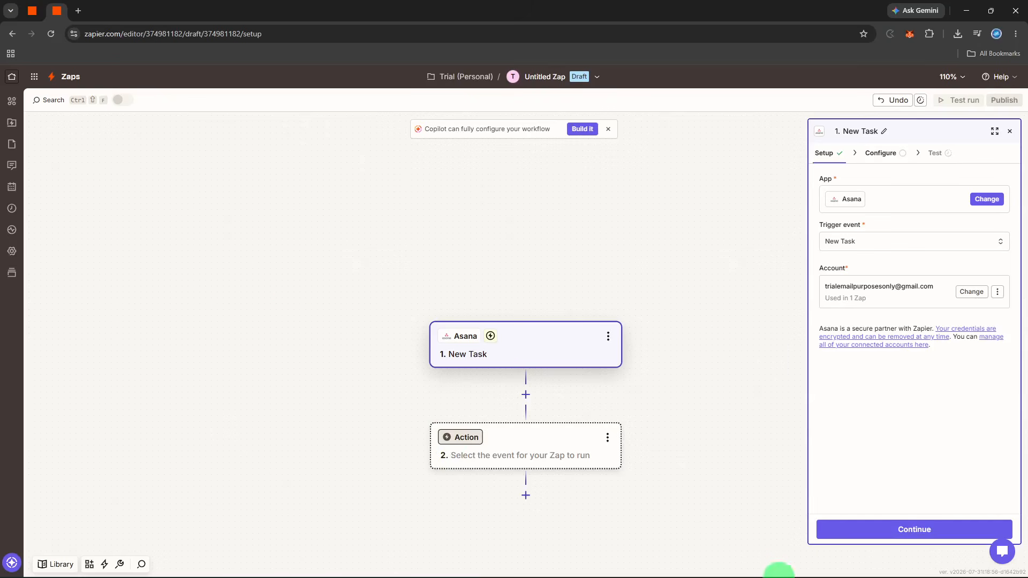
click(873, 535)
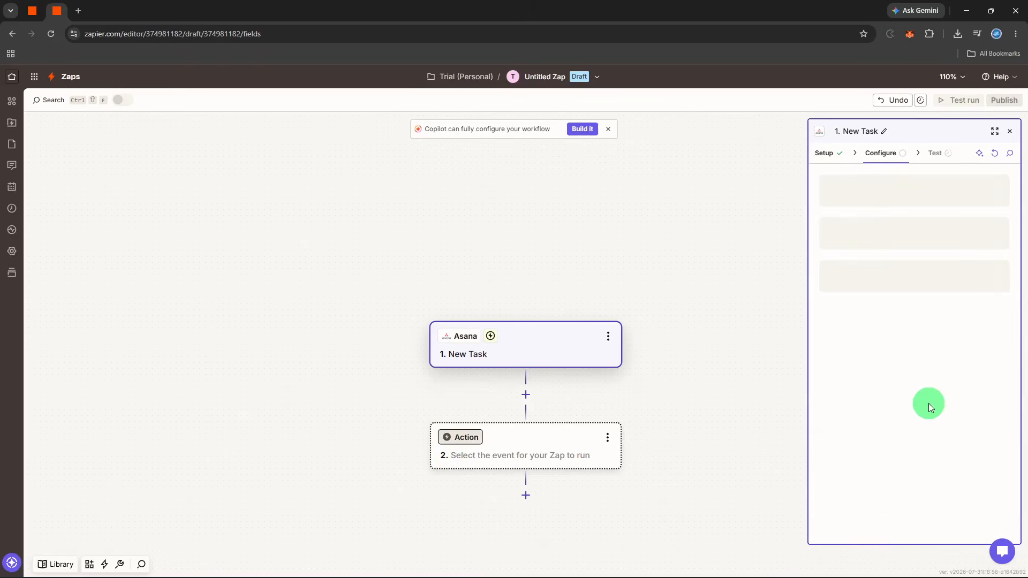
Step: Configure the New Task trigger with workspace My workspace and project Trial's first project, and continue to testing
click(918, 194)
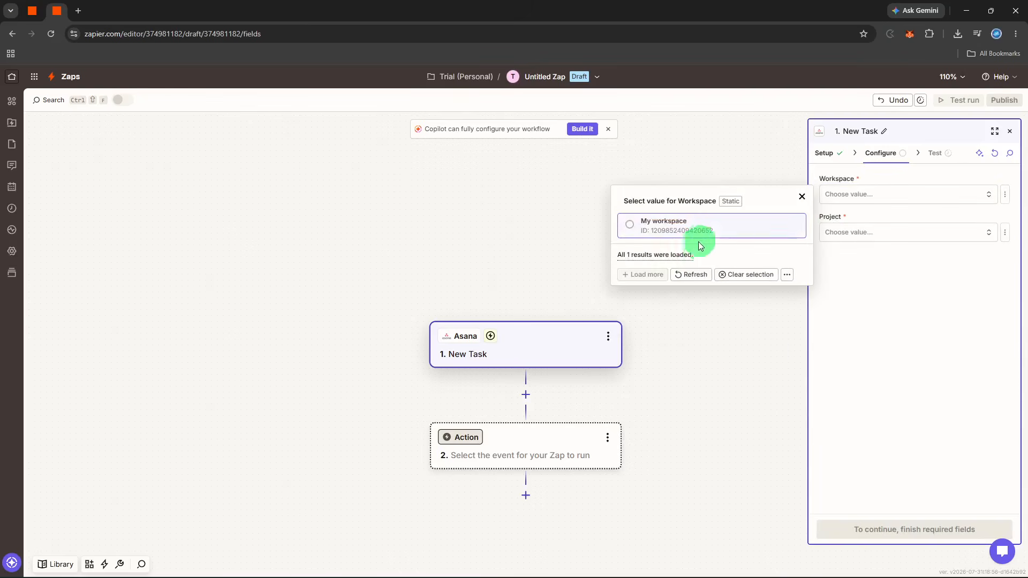
click(698, 242)
click(906, 234)
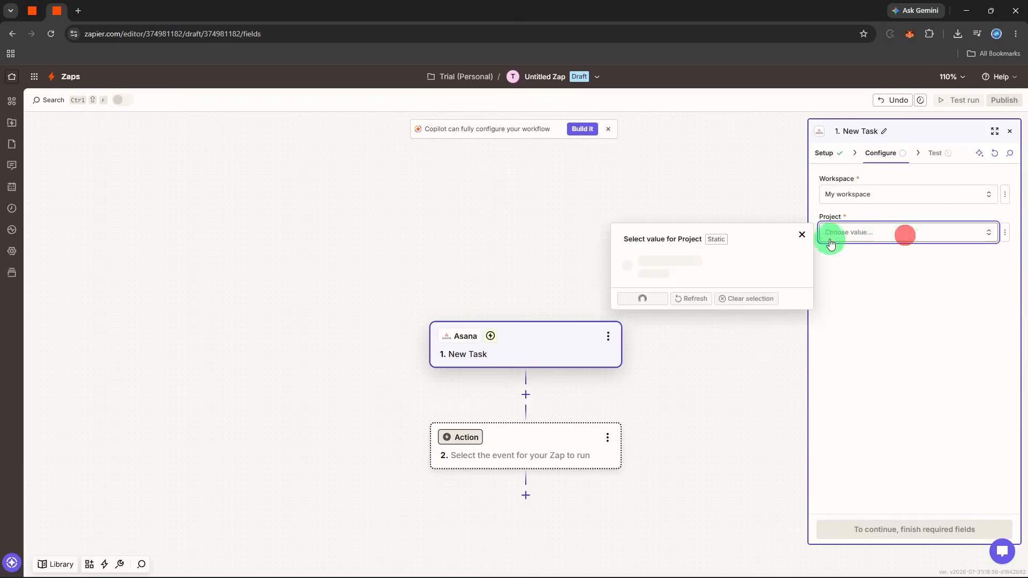
click(669, 266)
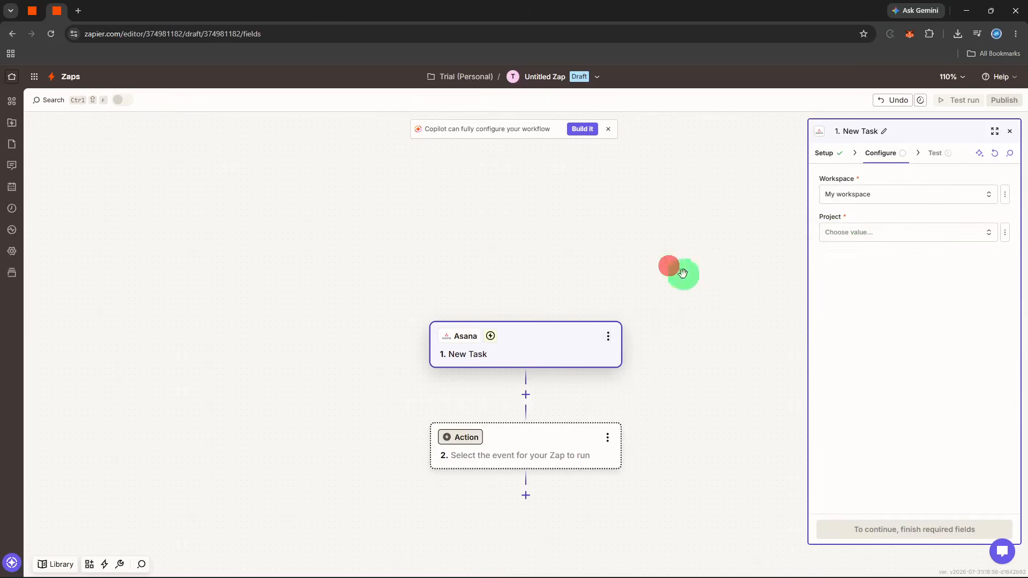
click(900, 529)
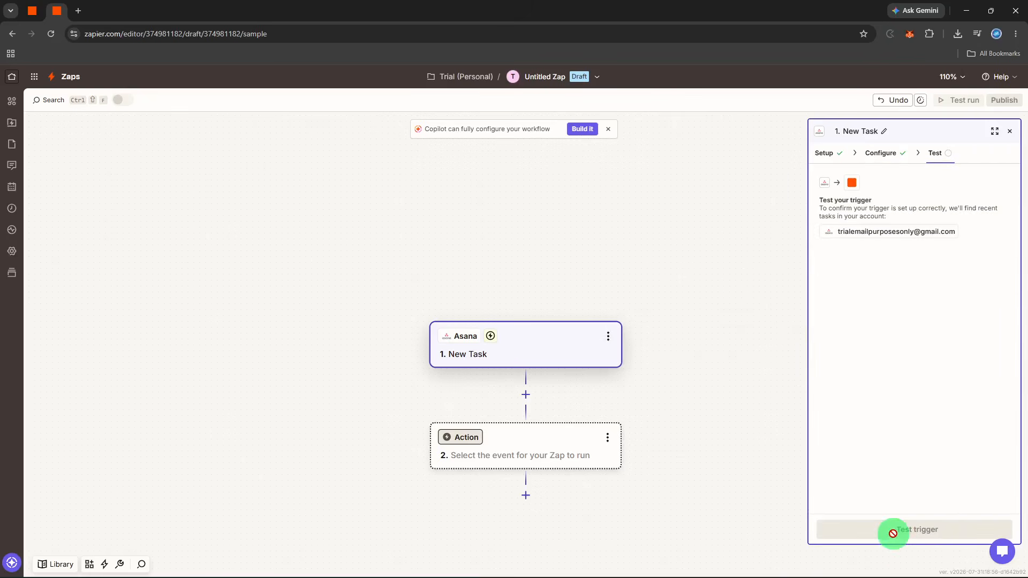
Step: Test the Asana trigger to pull in recent task records
click(893, 533)
click(893, 534)
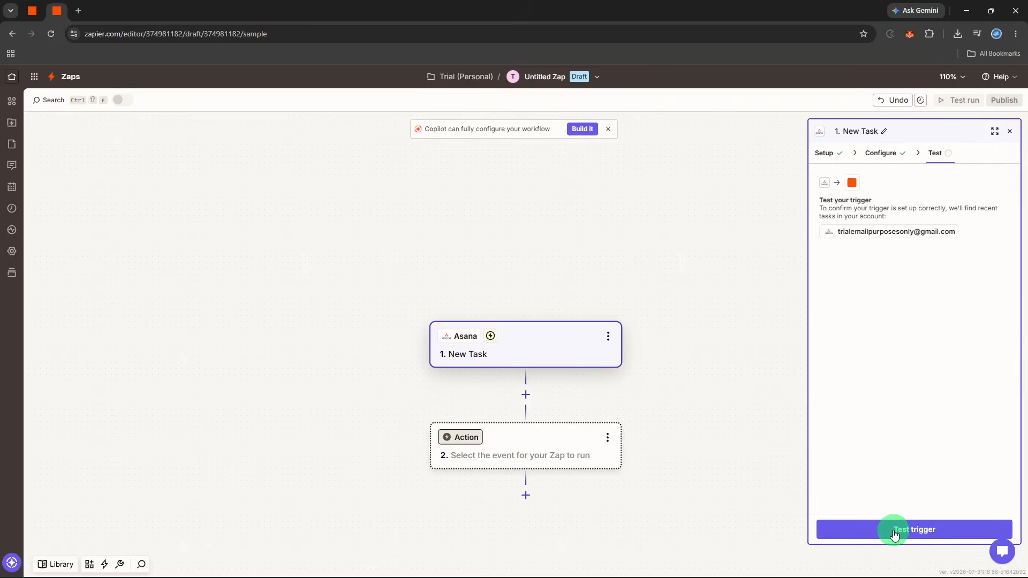
click(894, 533)
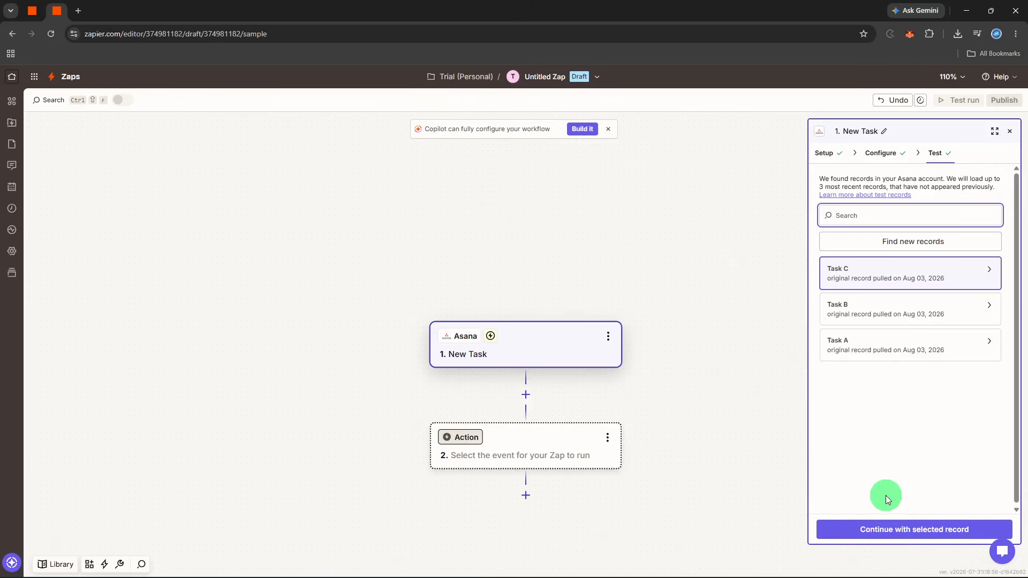
Step: Review the trigger's workspace and project selections in its configuration, and return to the test records
click(864, 157)
click(879, 155)
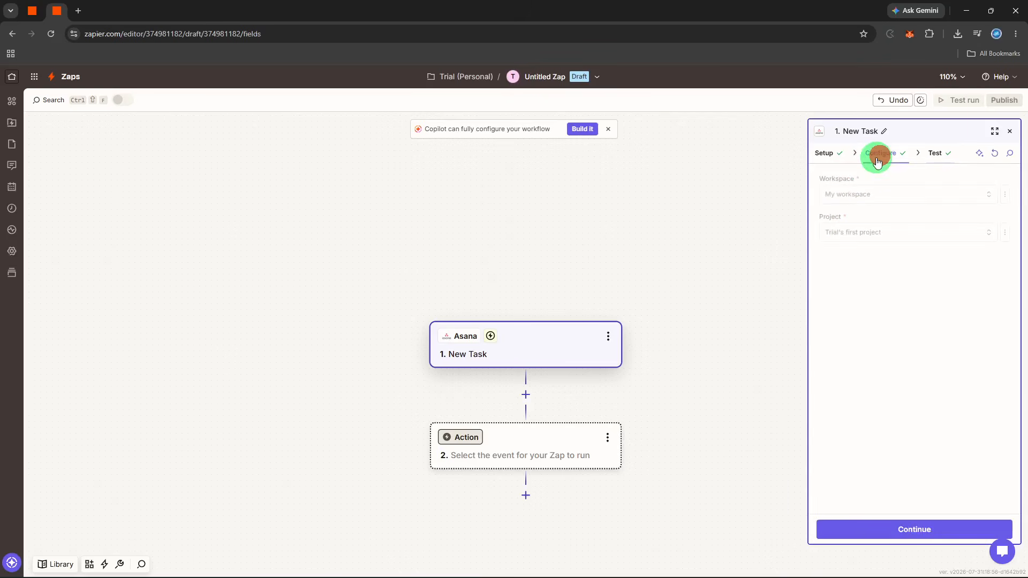
click(872, 192)
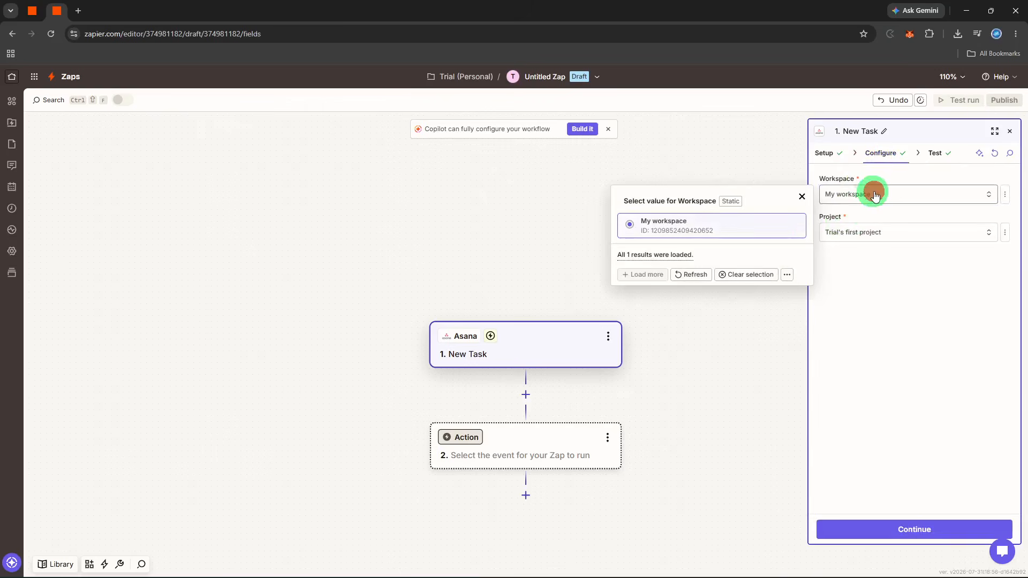
click(777, 229)
click(847, 232)
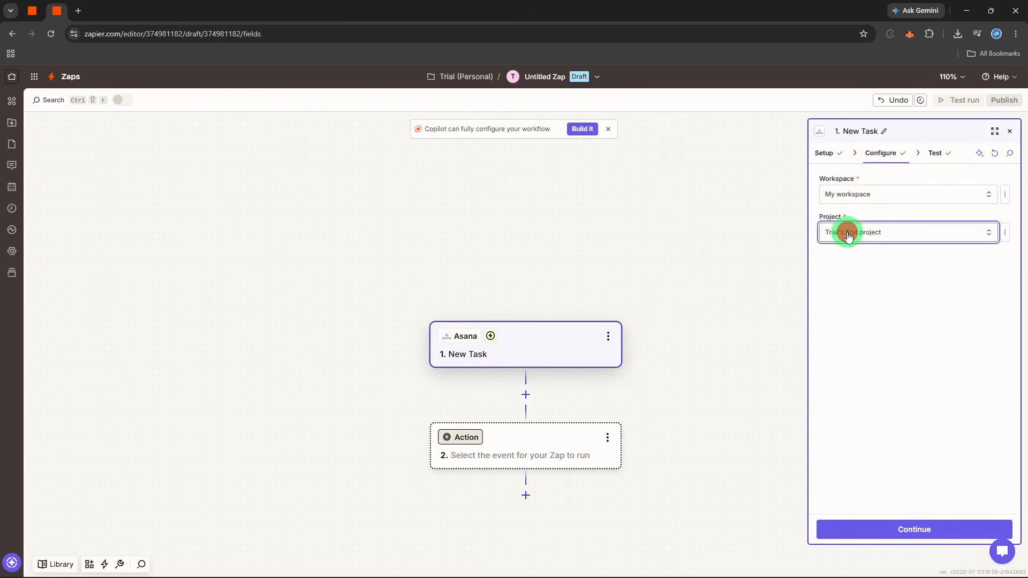
click(750, 261)
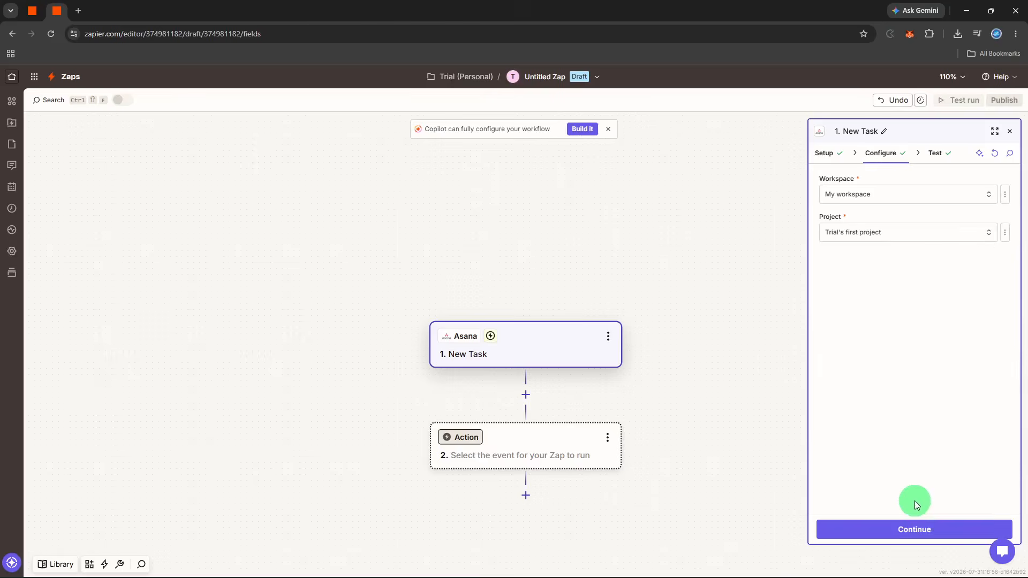
click(916, 527)
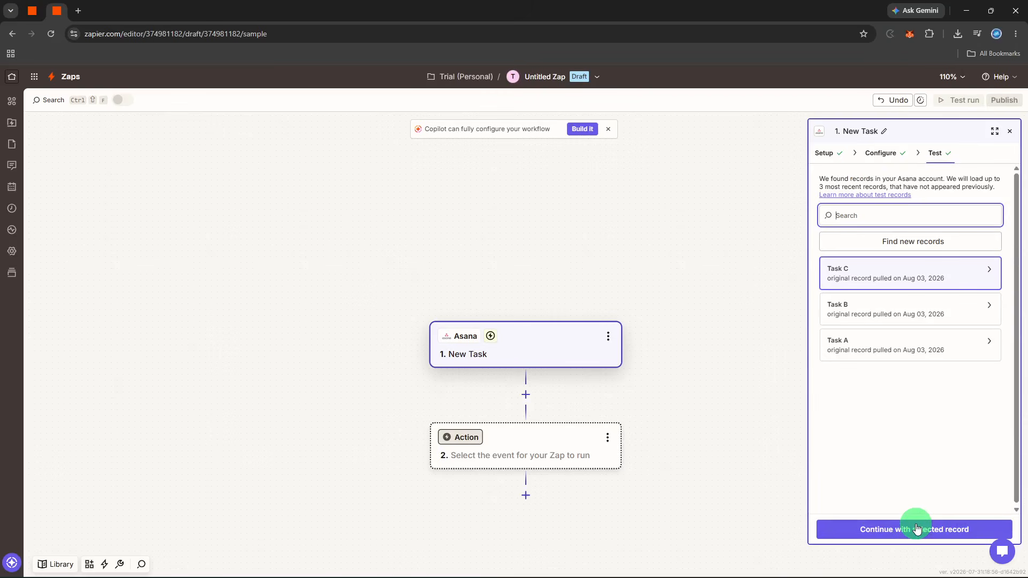
Step: Continue with the Task C record and add Delay by Zapier as the action with the Delay After Queue event
click(916, 529)
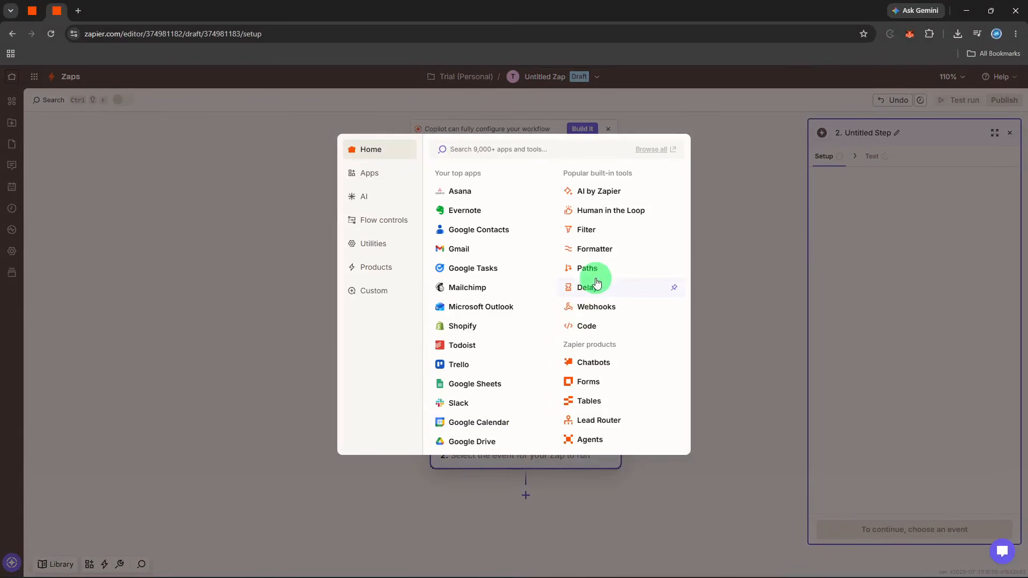
click(596, 285)
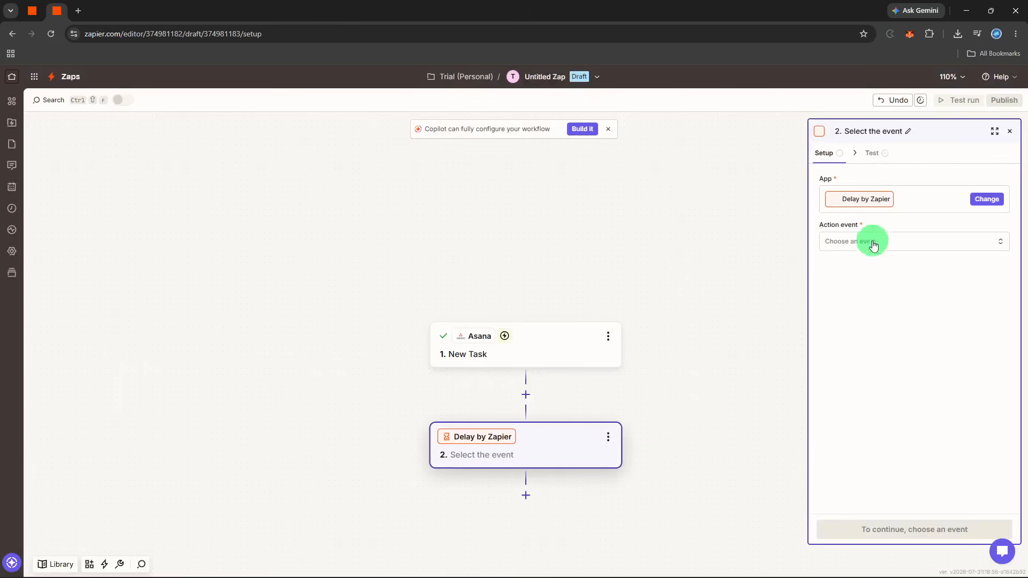
click(876, 242)
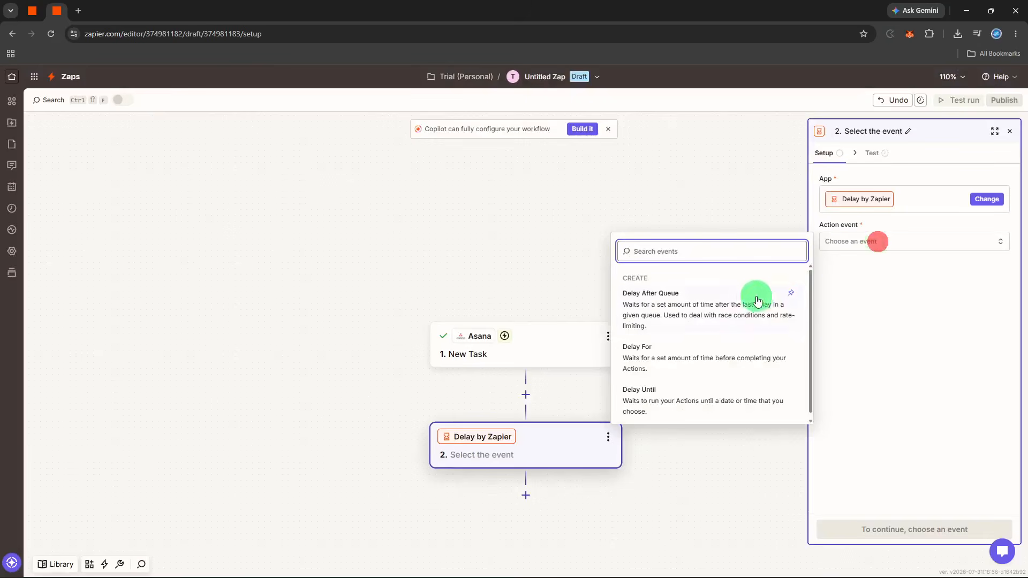
click(756, 300)
click(886, 530)
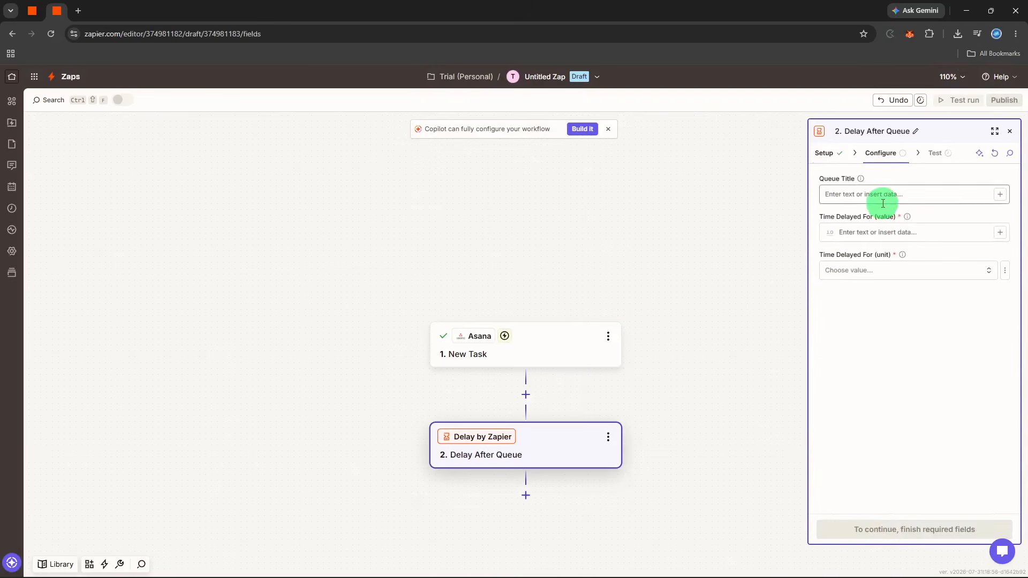
Step: Configure the delay with queue title zz and a delay time of 12 minutes, and continue to testing
click(882, 202)
text(zz)
click(879, 233)
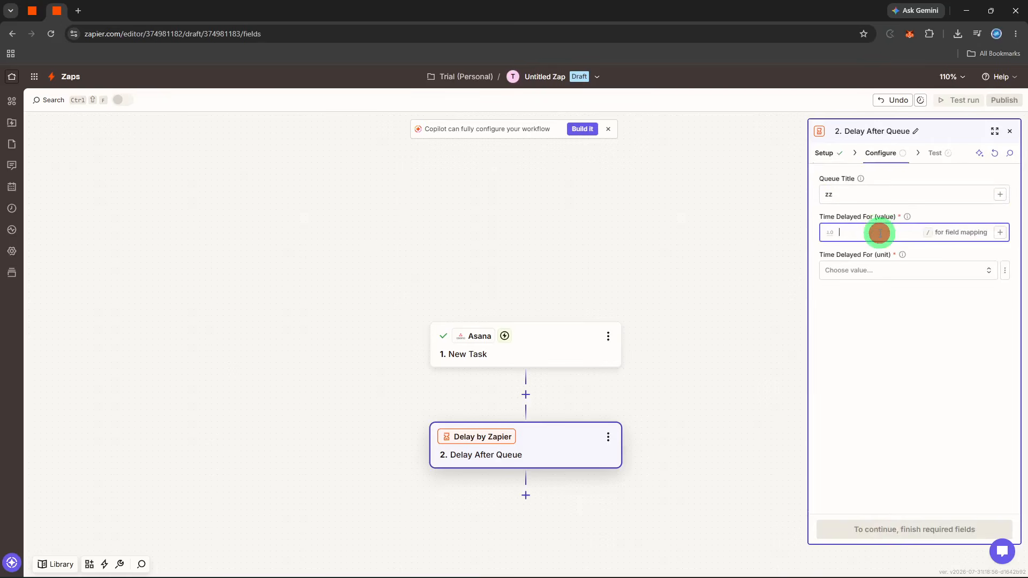
text(12)
click(866, 268)
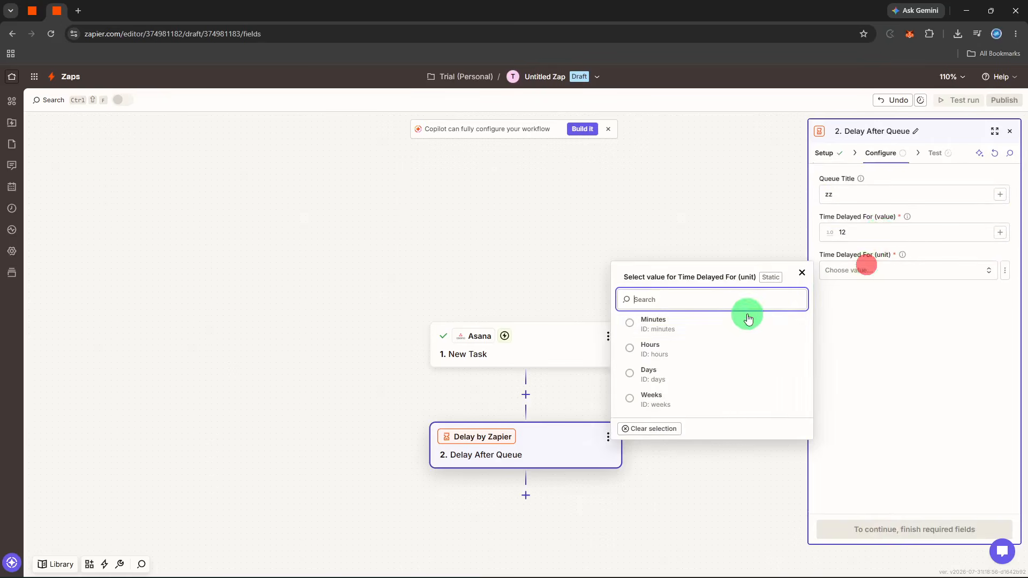
click(714, 336)
click(858, 519)
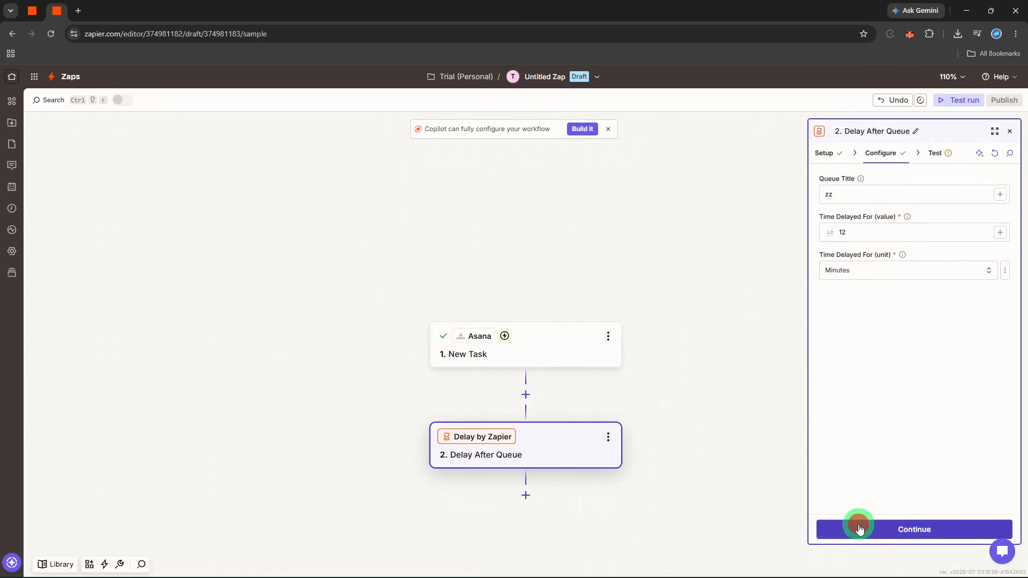
Step: Test the Delay After Queue step and open the Zap's test run list, closing the step's settings
click(859, 528)
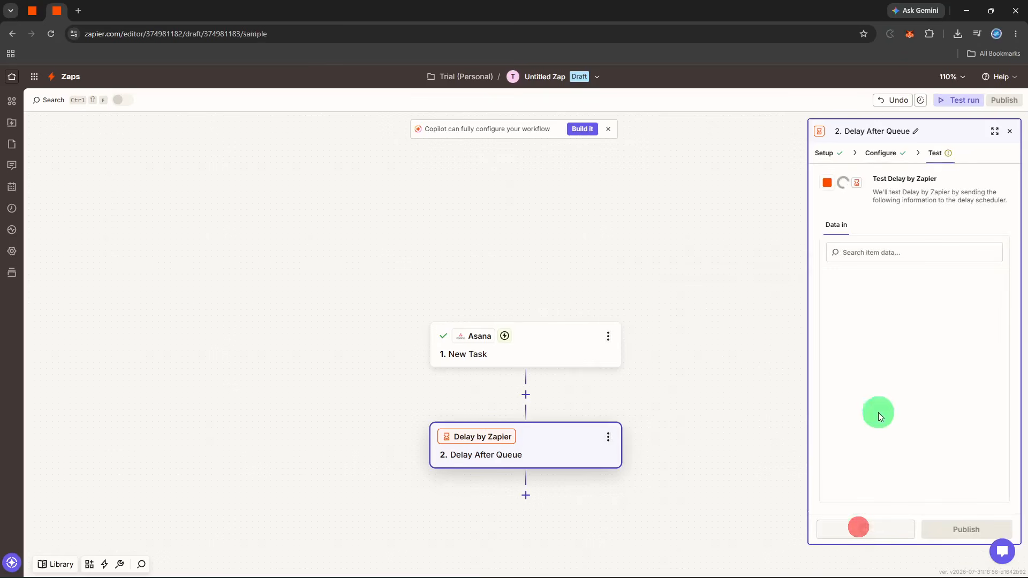
click(952, 110)
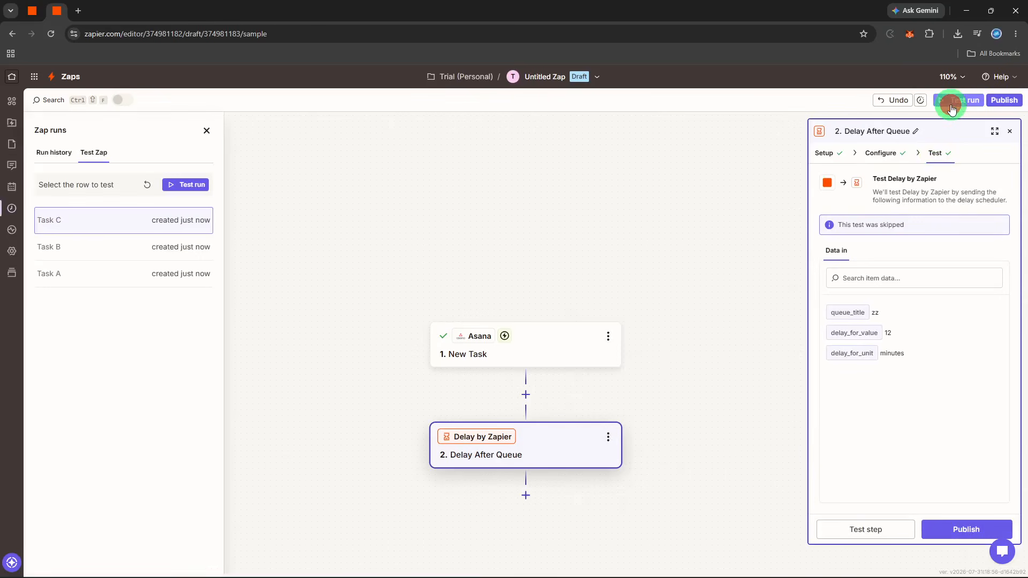
click(1011, 133)
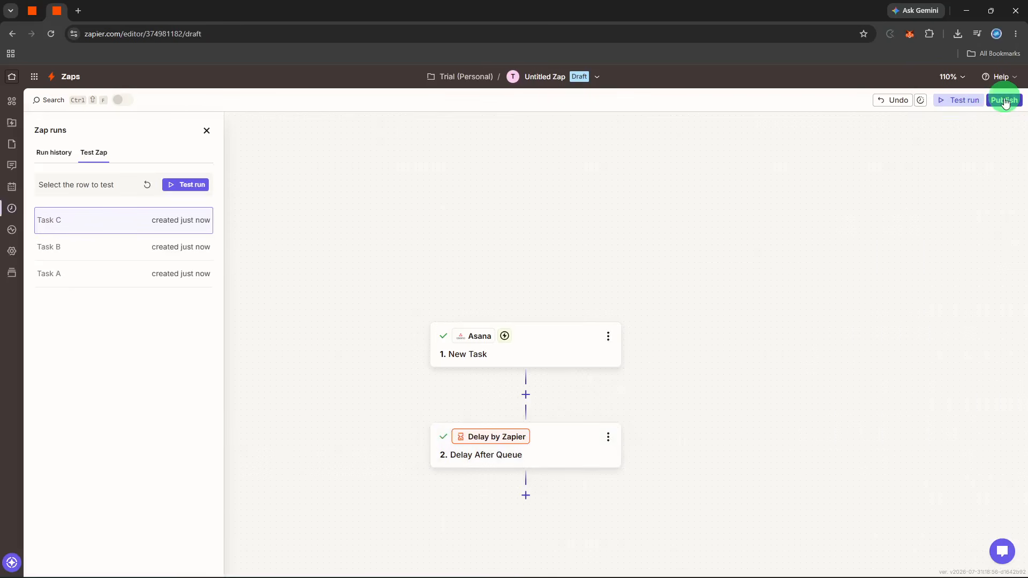